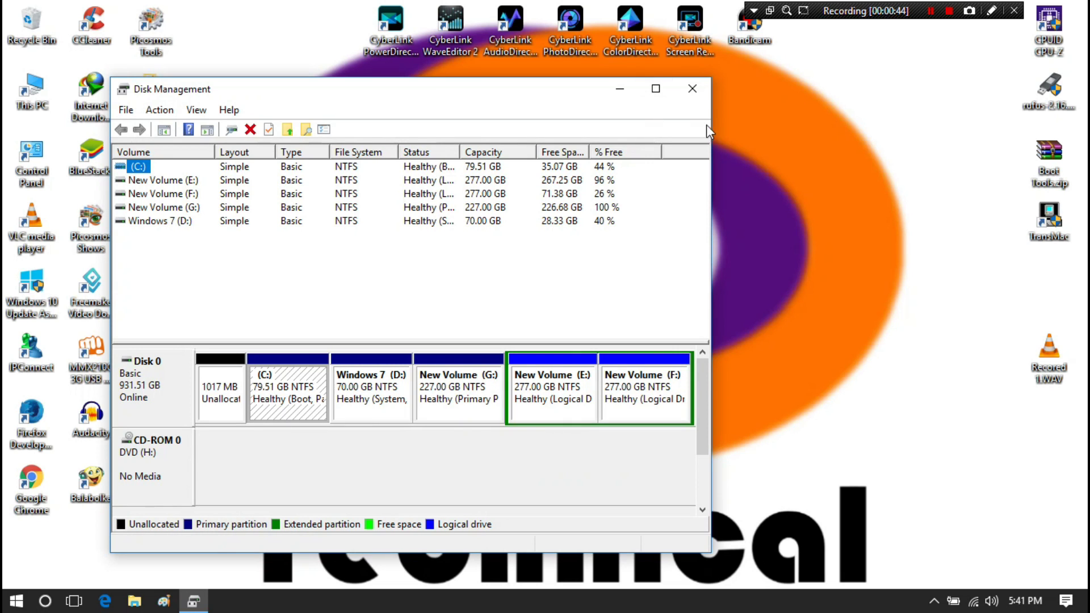
Maximize Disk Management, inspect the 1017 MB unallocated block before C:, then close the window
left_click(656, 89)
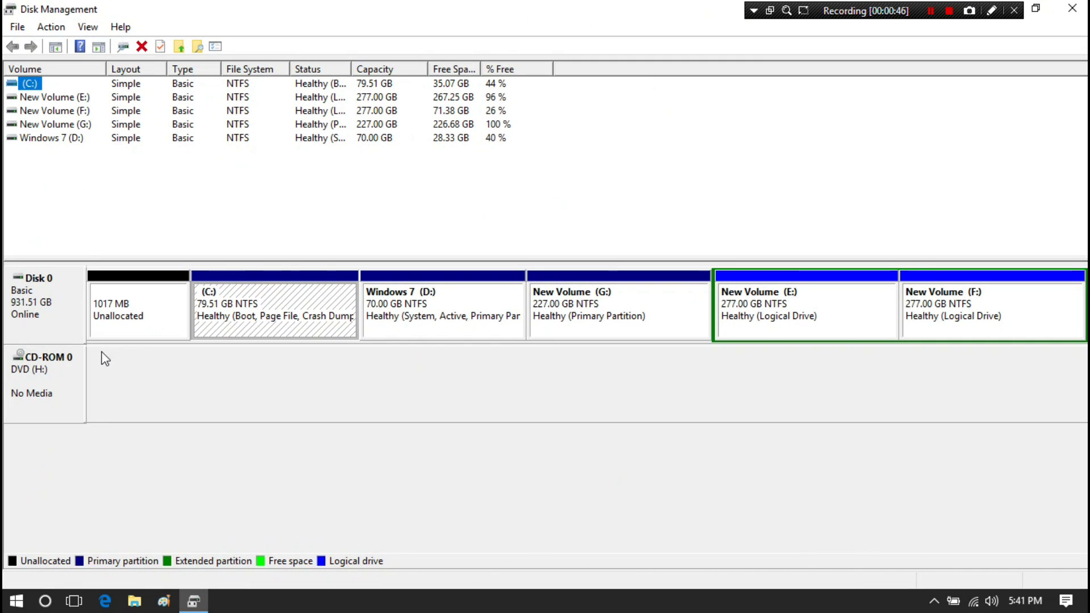
right_click(146, 307)
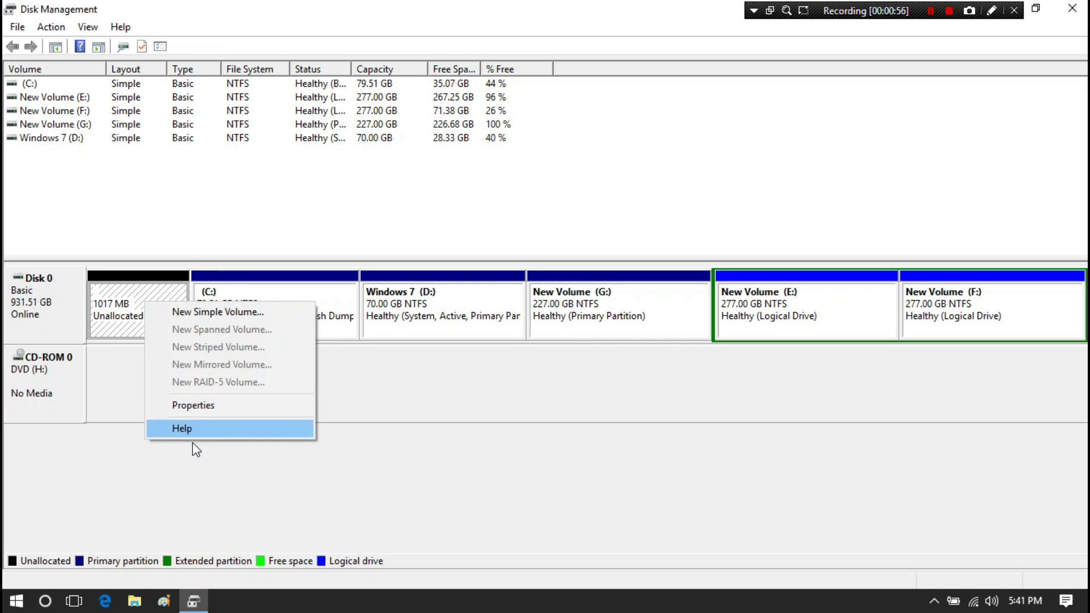
left_click(123, 316)
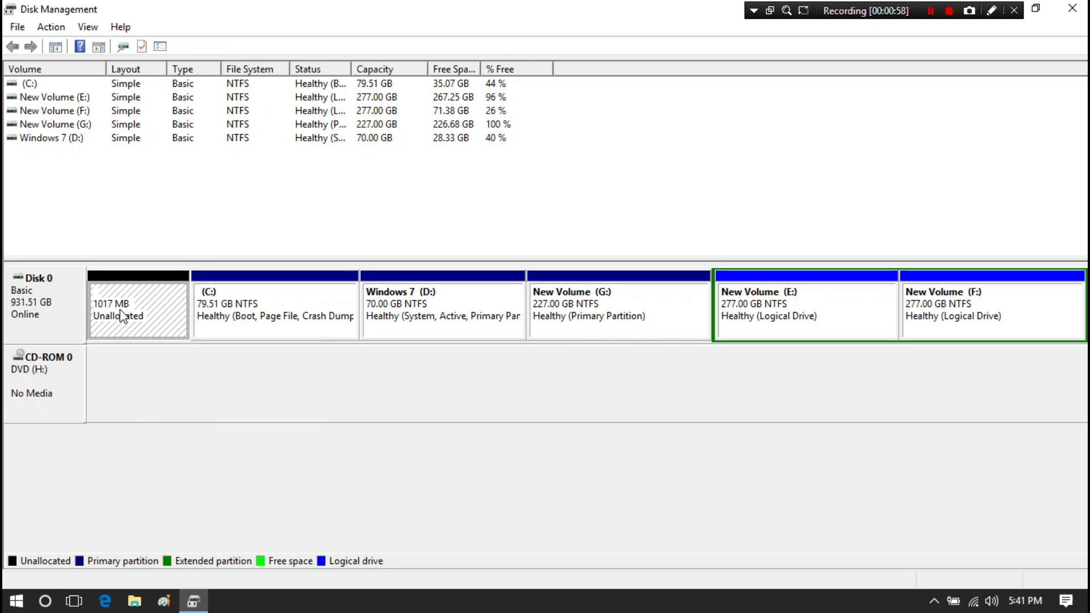
left_click(272, 315)
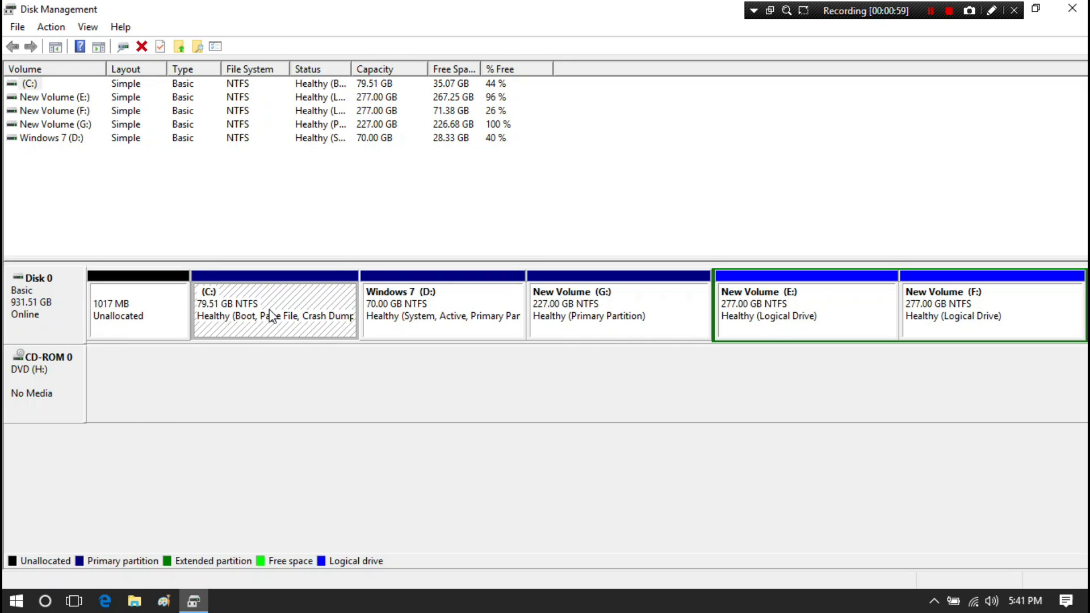
right_click(143, 314)
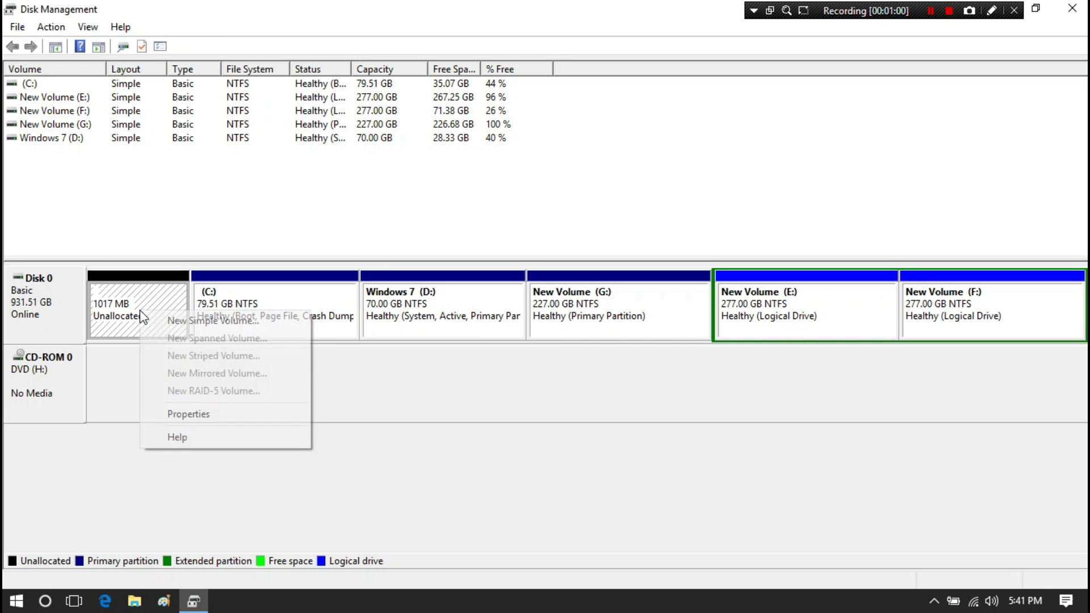
left_click(315, 301)
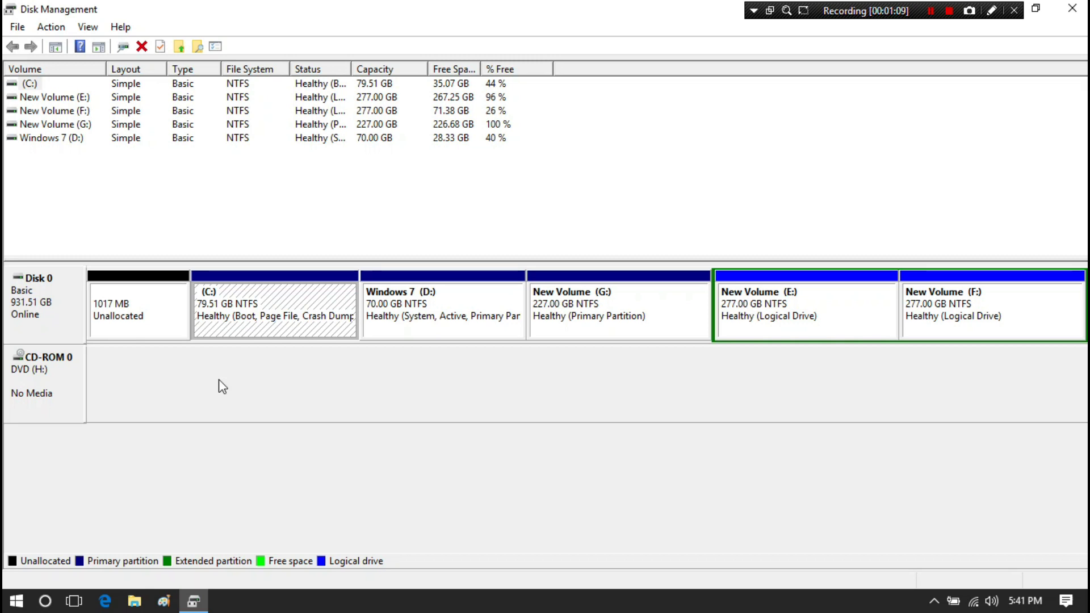
left_click(128, 328)
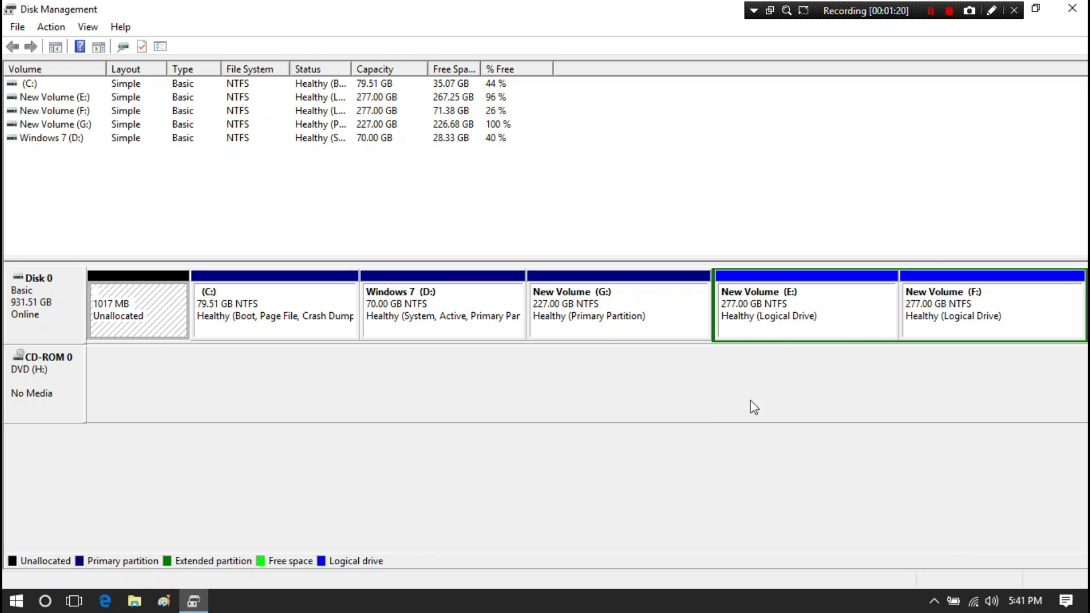
left_click(1073, 8)
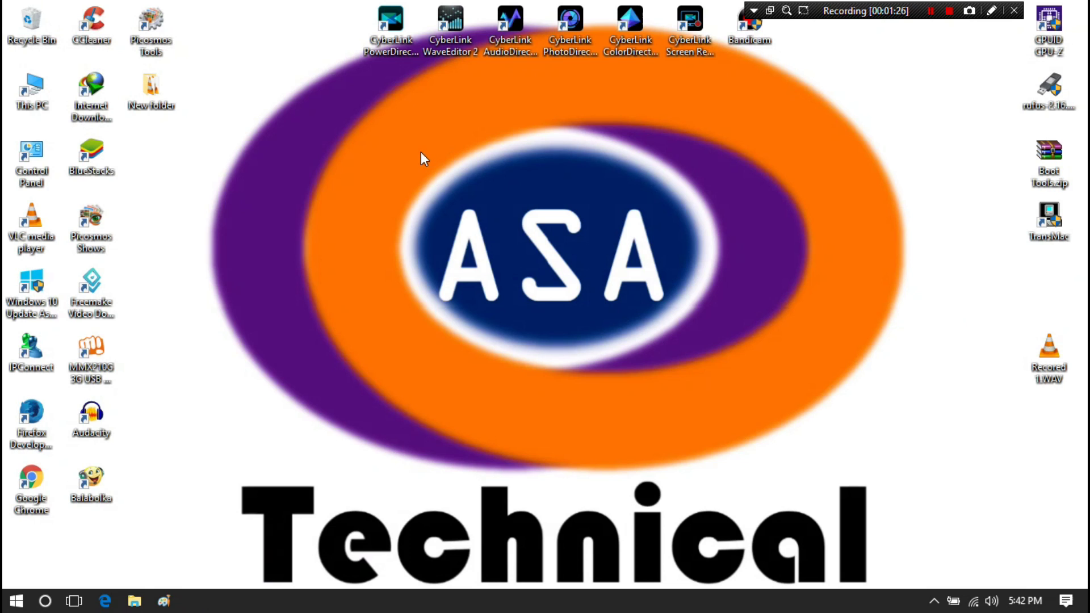
Launch Firefox Developer Edition and load google.com
double_click(31, 415)
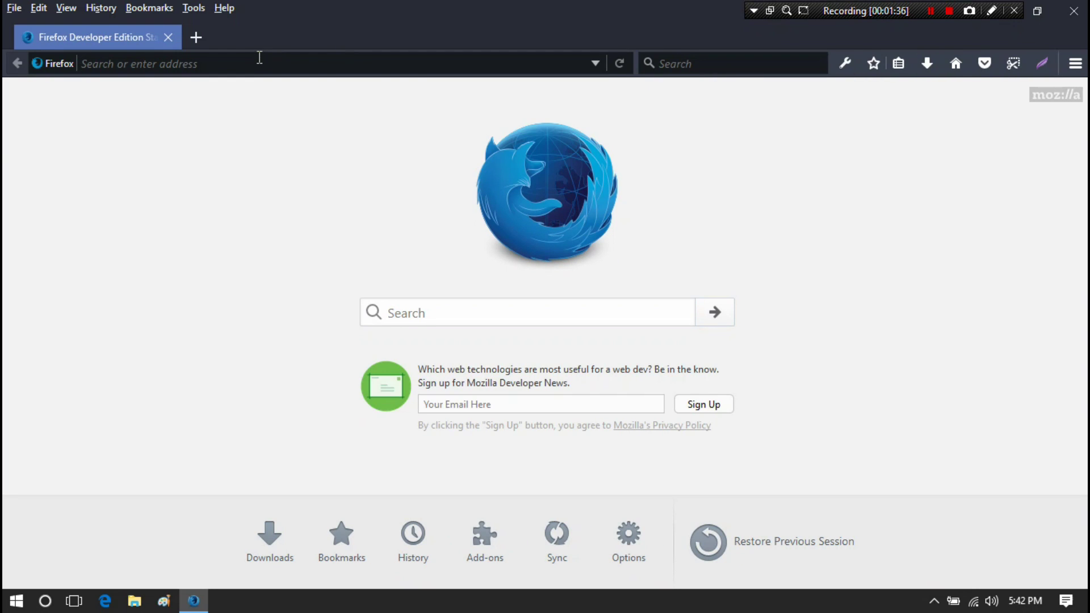
left_click(260, 57)
type("google.com")
key("Return")
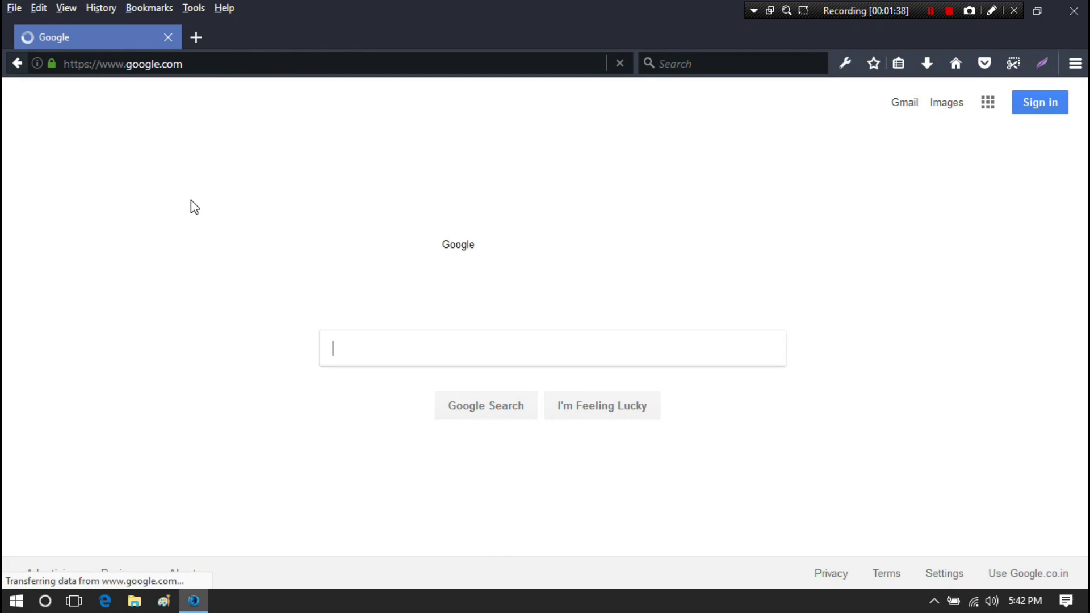
Search Google for 'EaseUS' and open the official easeus.com result
left_click(362, 348)
type("E")
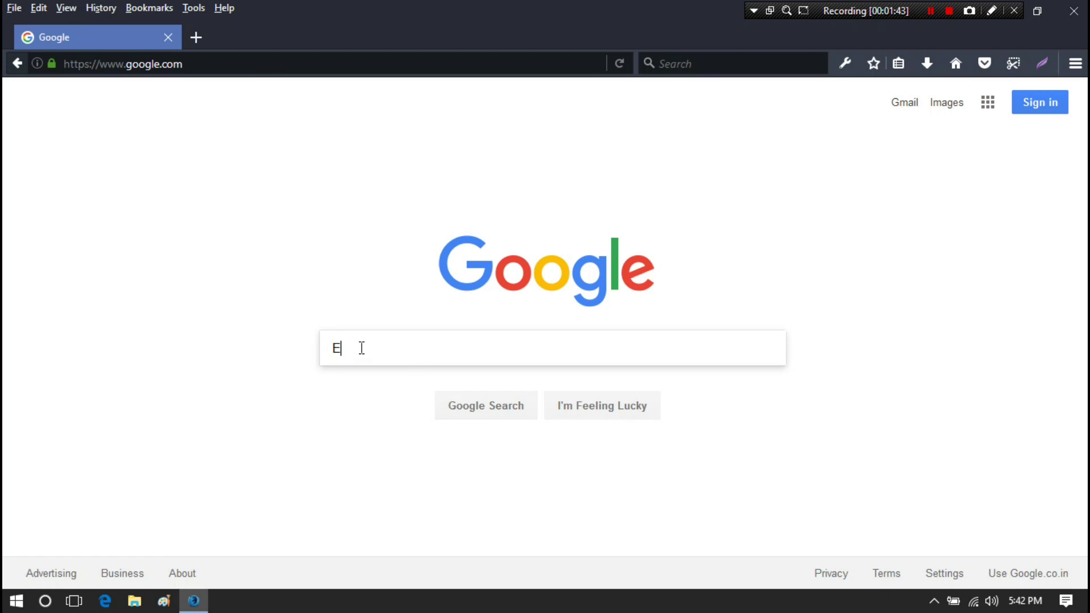
type("ase")
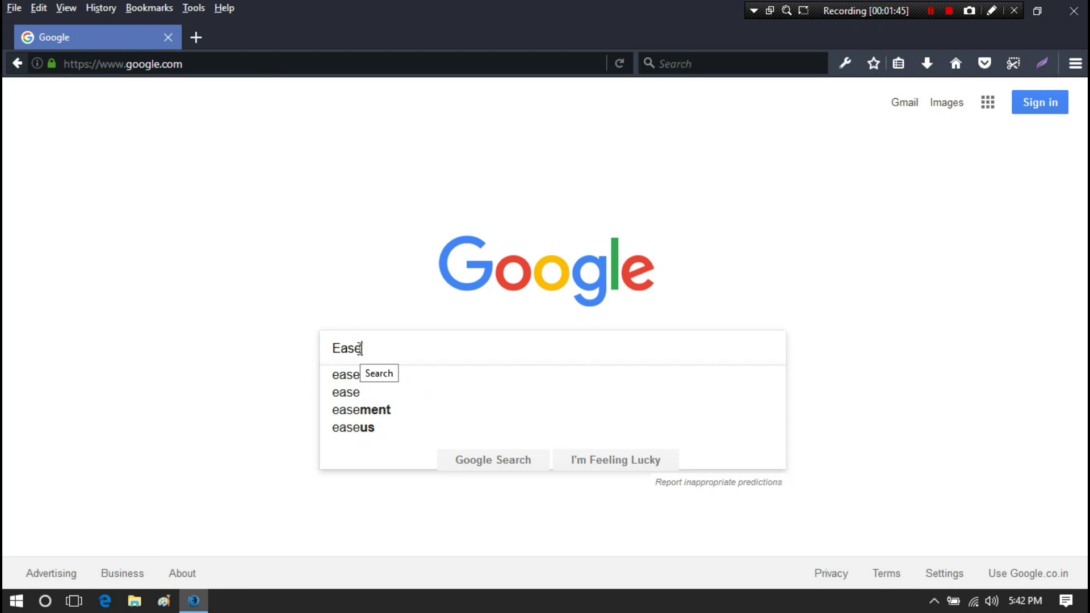
type("US")
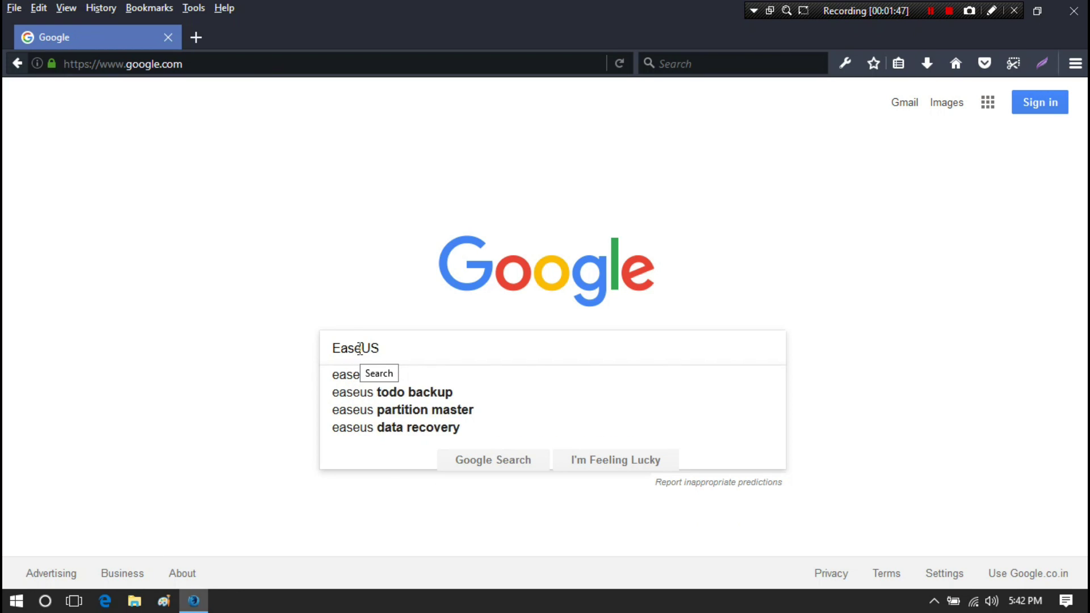
key("Return")
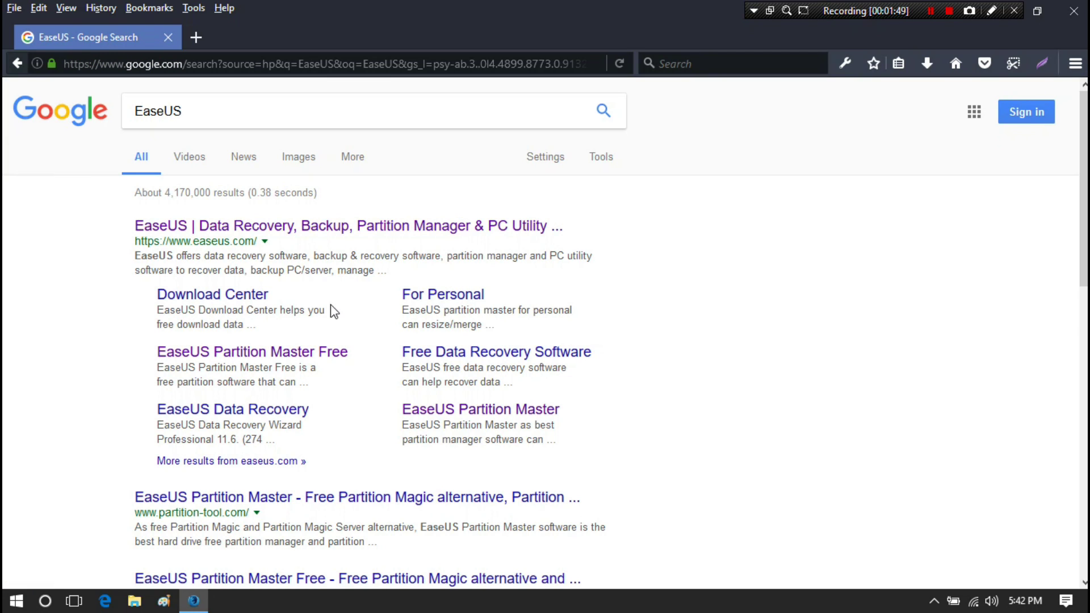
left_click(342, 227)
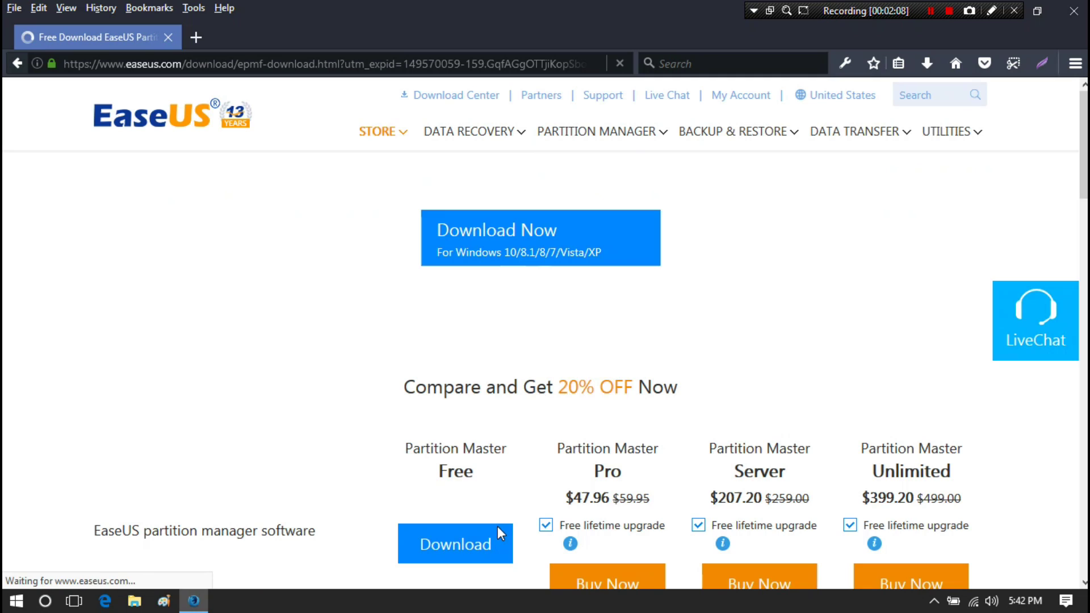
Uncheck Free lifetime upgrade for the Pro, Server and Unlimited editions
left_click(546, 524)
left_click(744, 530)
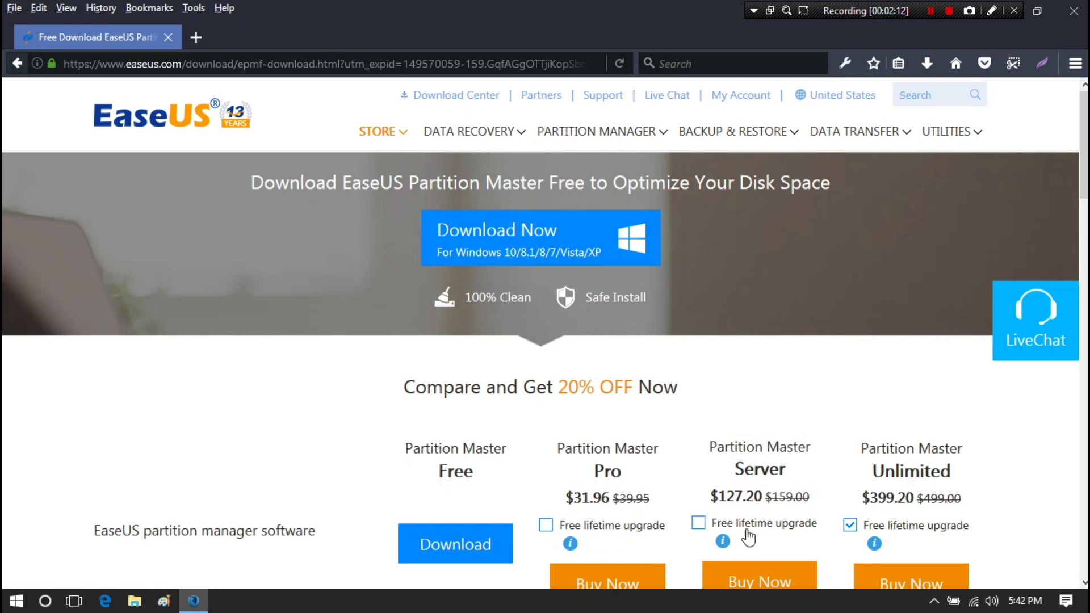
left_click(848, 530)
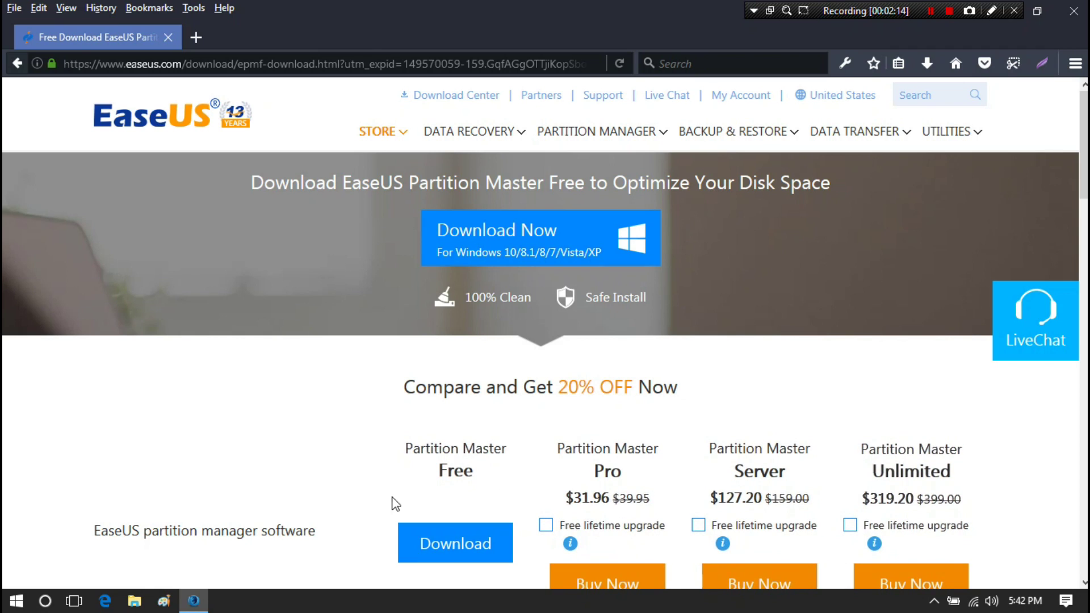
Scroll through the Partition Master comparison table, then close Firefox
scroll(315, 450, "down", 1)
scroll(315, 451, "down", 6)
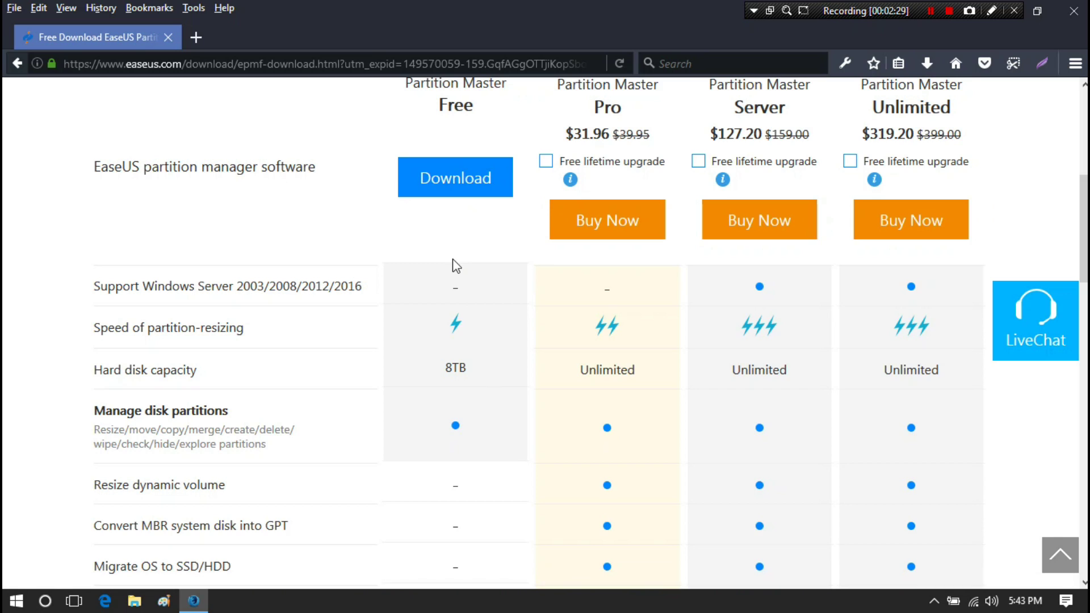
scroll(446, 268, "up", 2)
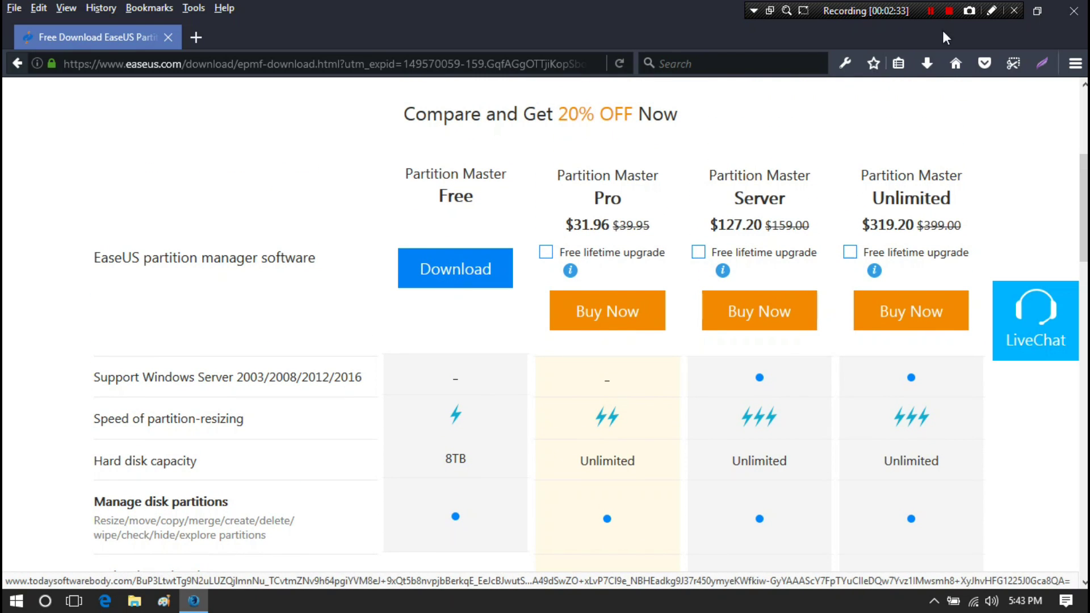
left_click(1074, 10)
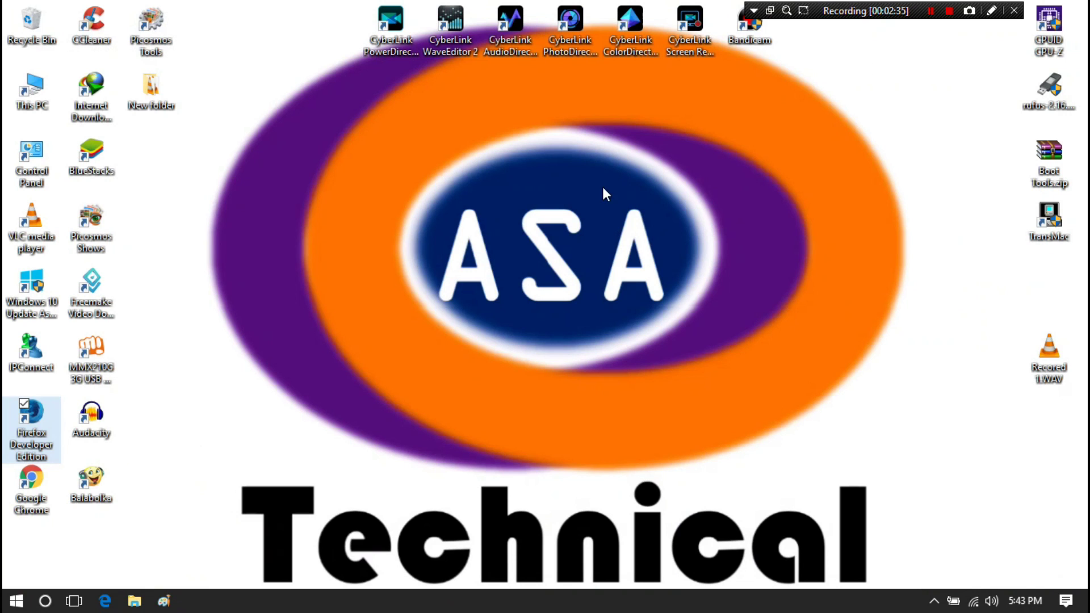
left_click(4, 605)
Start EaseUS Partition Master maximized and open Resize/Move partition for C: (1017.4 MB unallocated before)
scroll(390, 425, "down", 3)
scroll(390, 425, "down", 3)
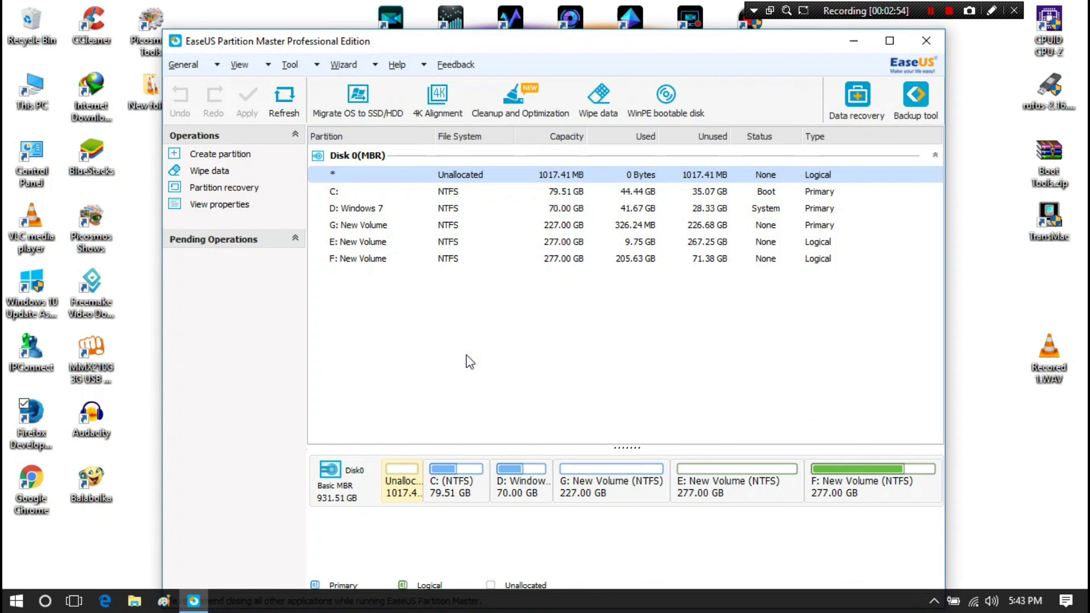
left_click(895, 43)
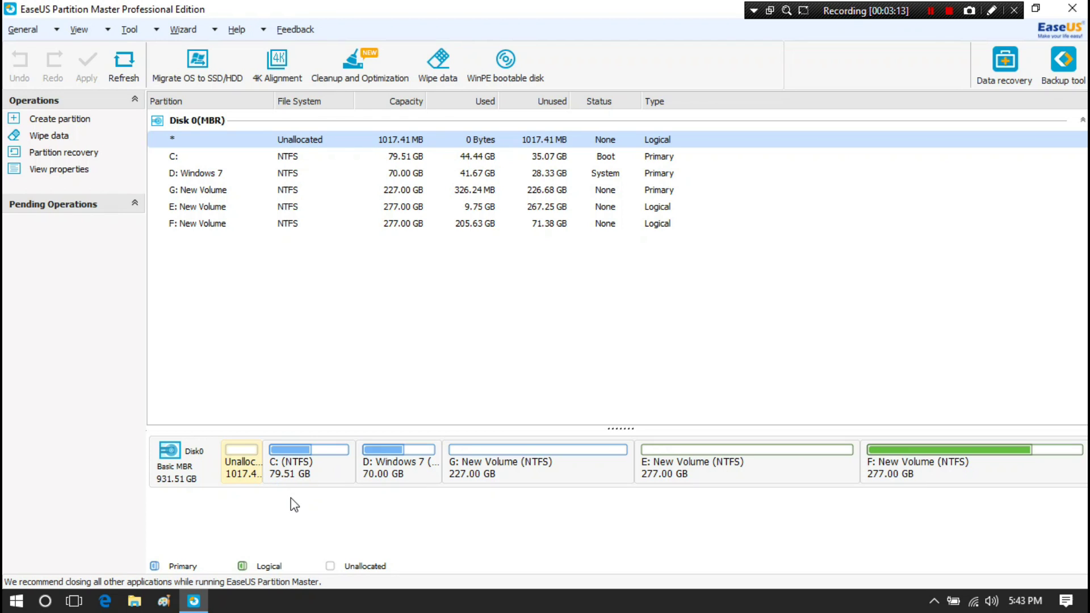
right_click(295, 458)
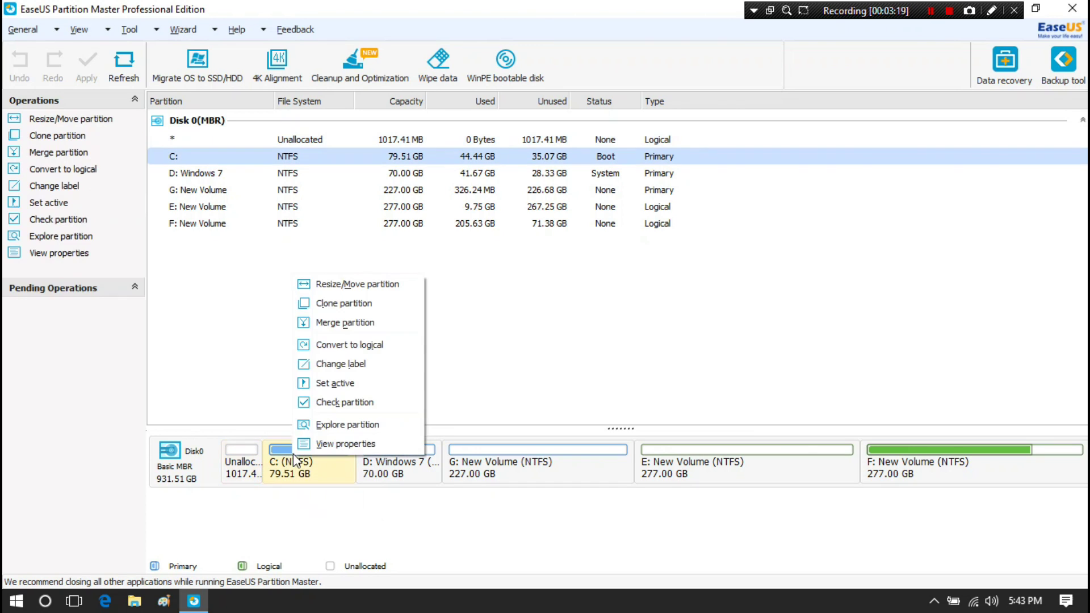
left_click(343, 284)
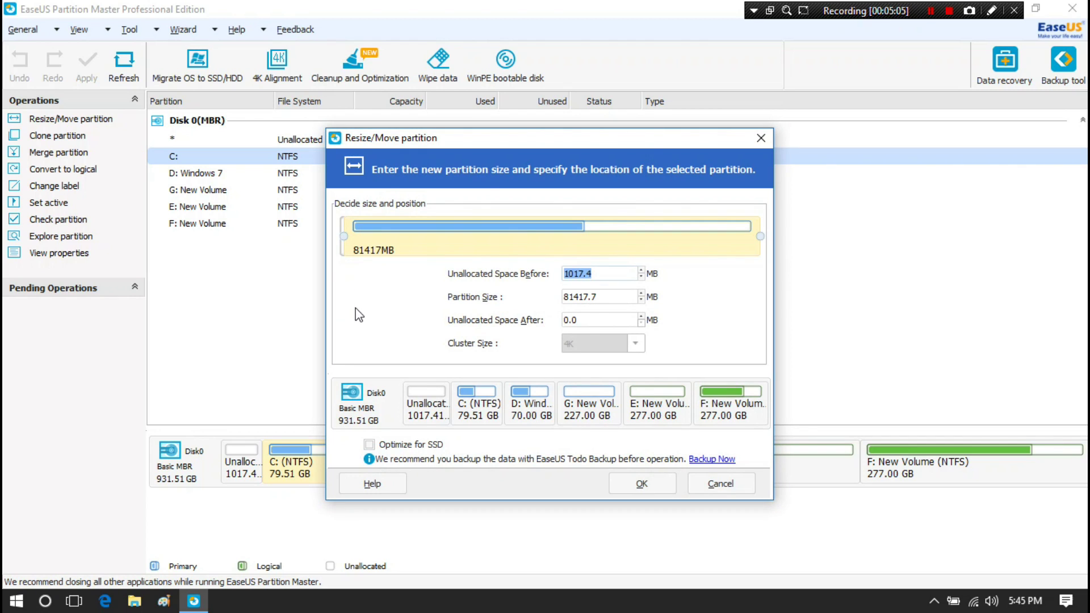
Clear the 1017.4 MB Unallocated Space Before value so it shifts after C:, and confirm with OK
left_click(599, 279)
left_click_drag(594, 274, 557, 272)
right_click(583, 272)
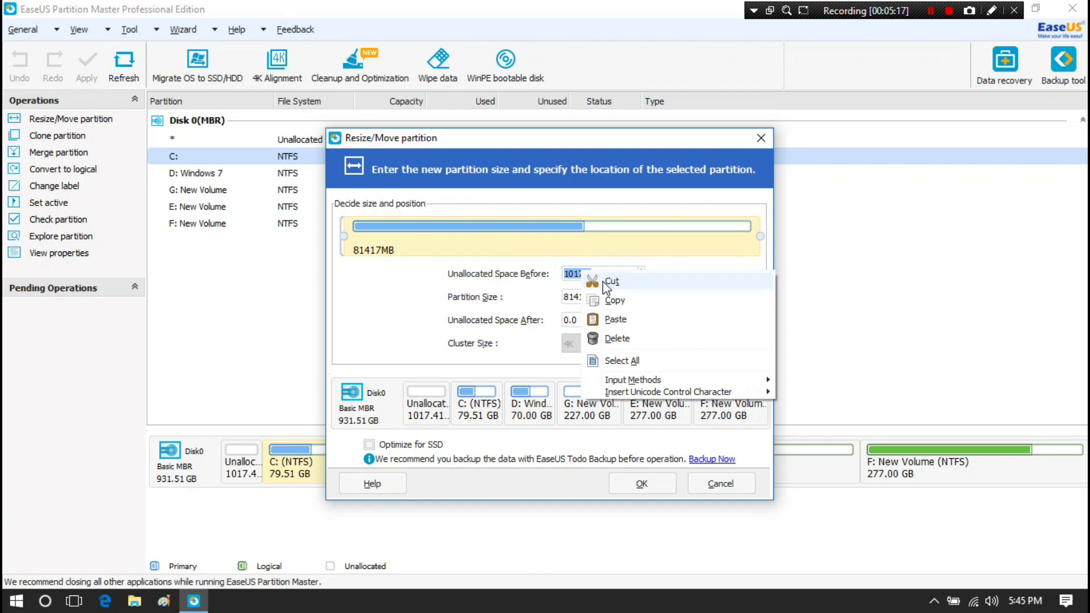
left_click(606, 282)
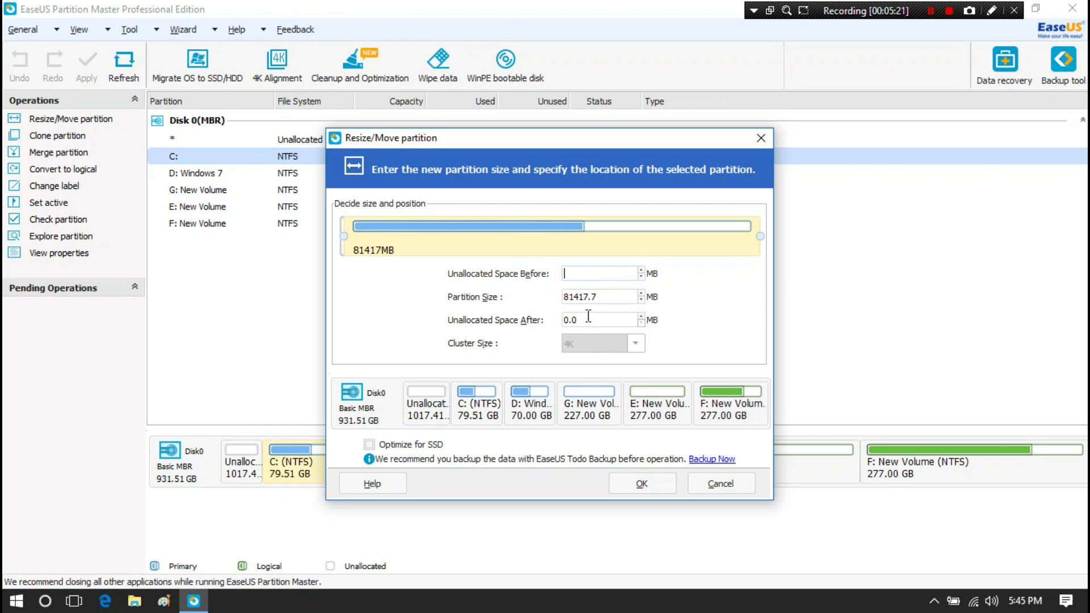
key("Tab")
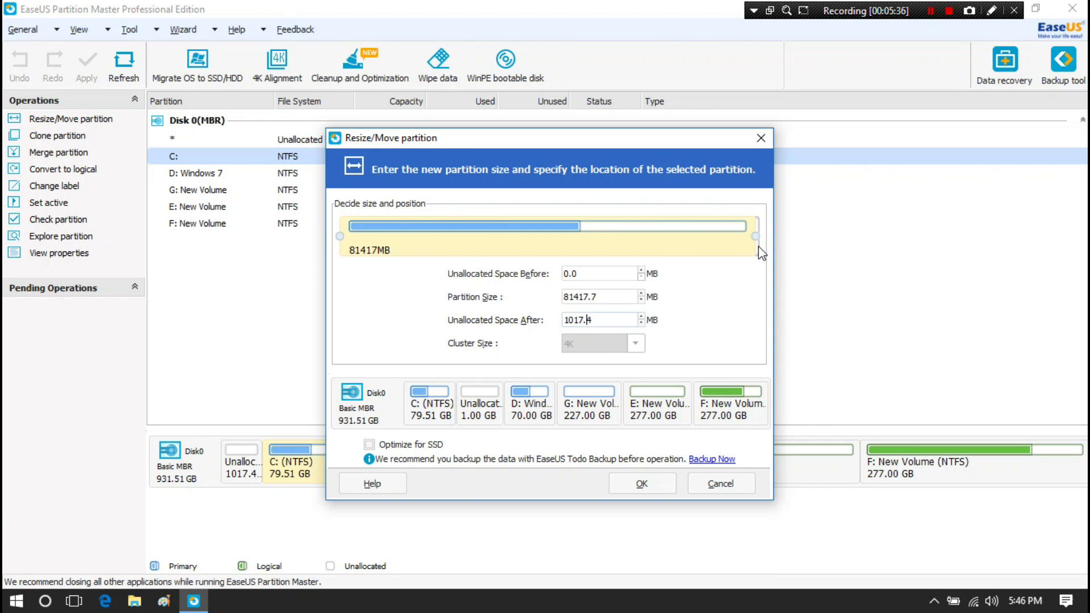
left_click(629, 486)
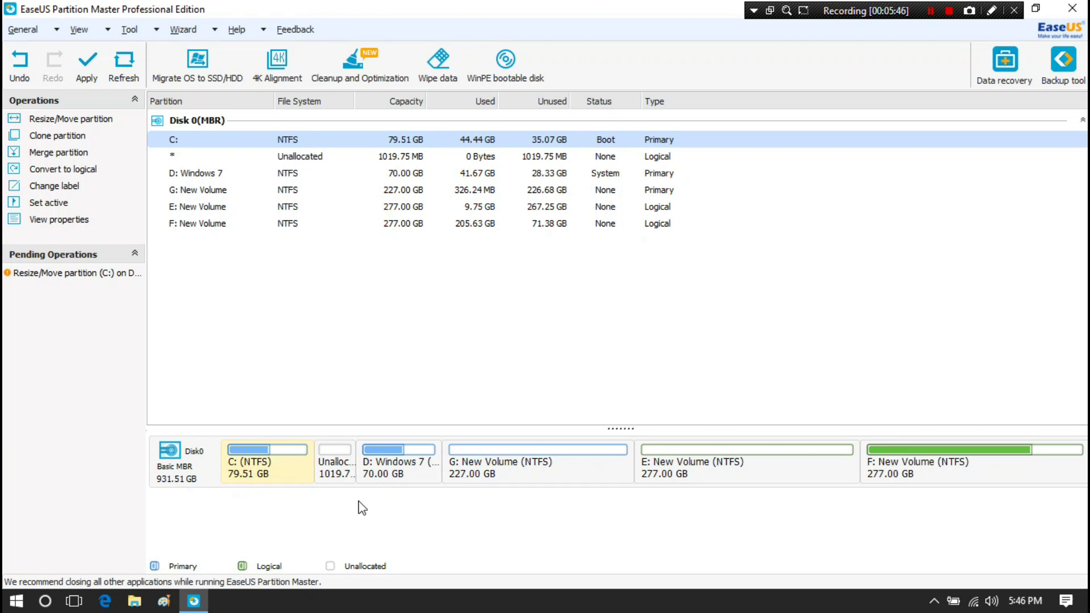
Apply the pending C: move, accepting the Apply Changes prompt and the reboot warning
left_click(88, 63)
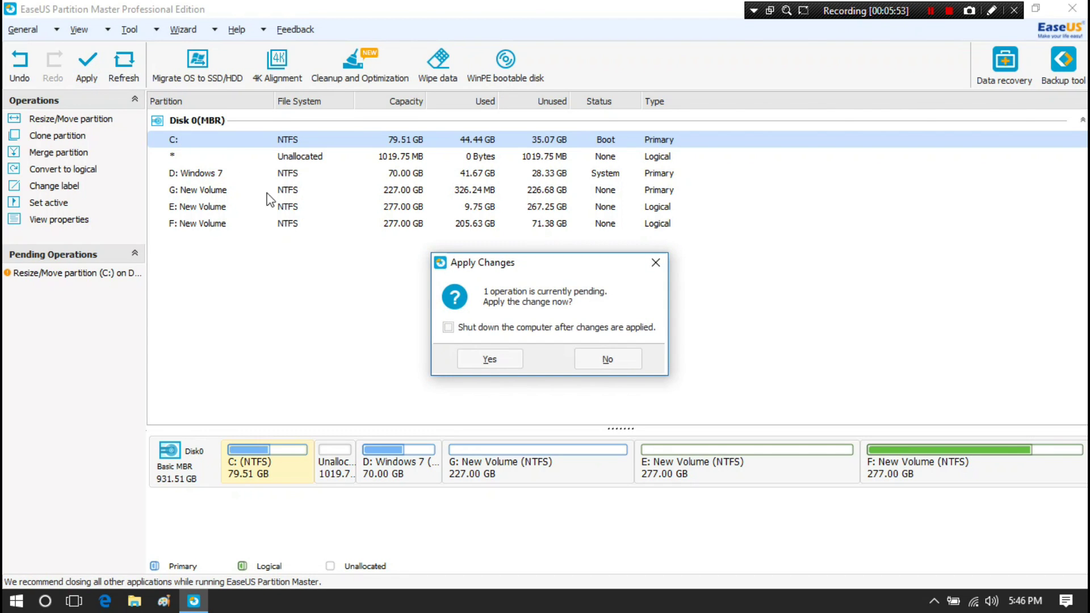
left_click(513, 358)
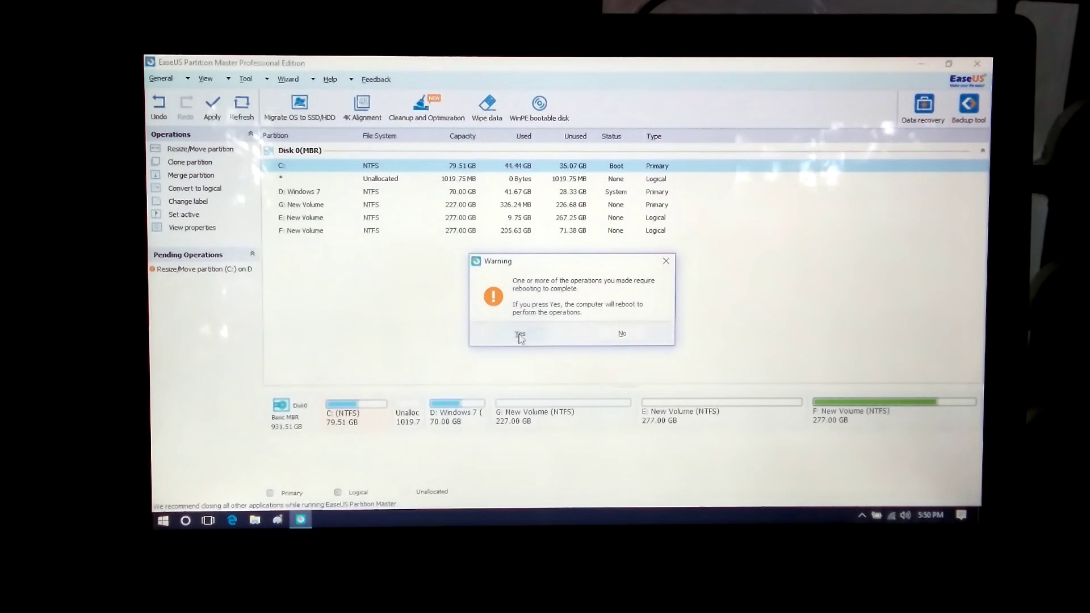
left_click(487, 362)
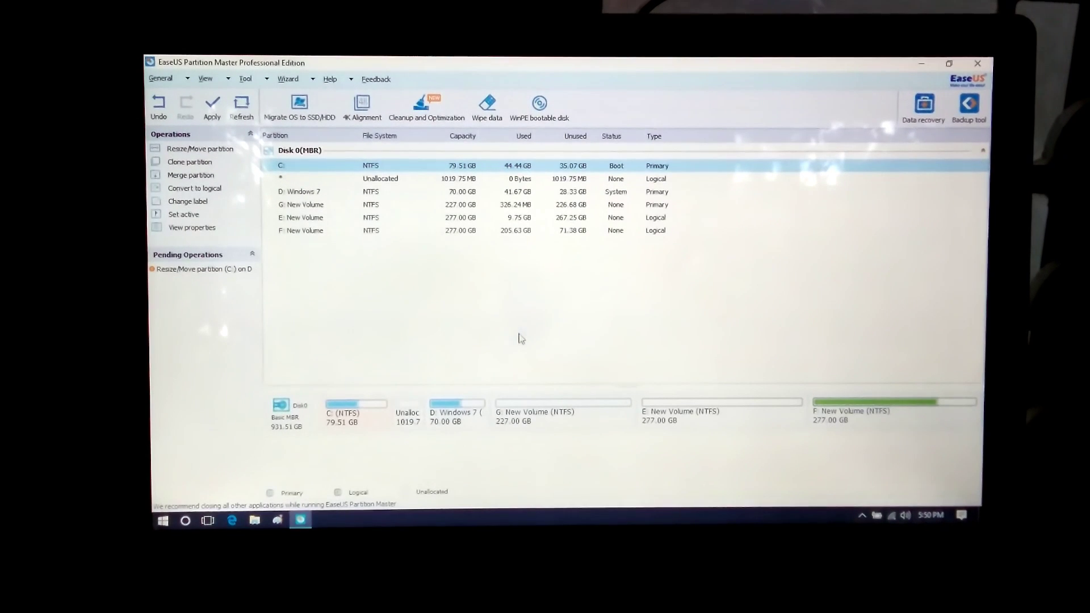